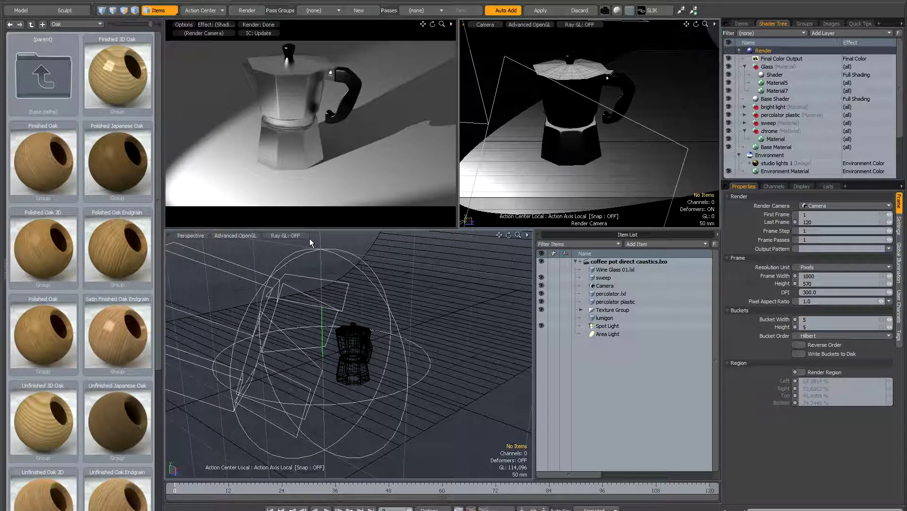
Step: Enable Direct Caustics in the Global Illumination settings, leaving 100000 total and 32 local photons
alt+drag(308, 264, 283, 271)
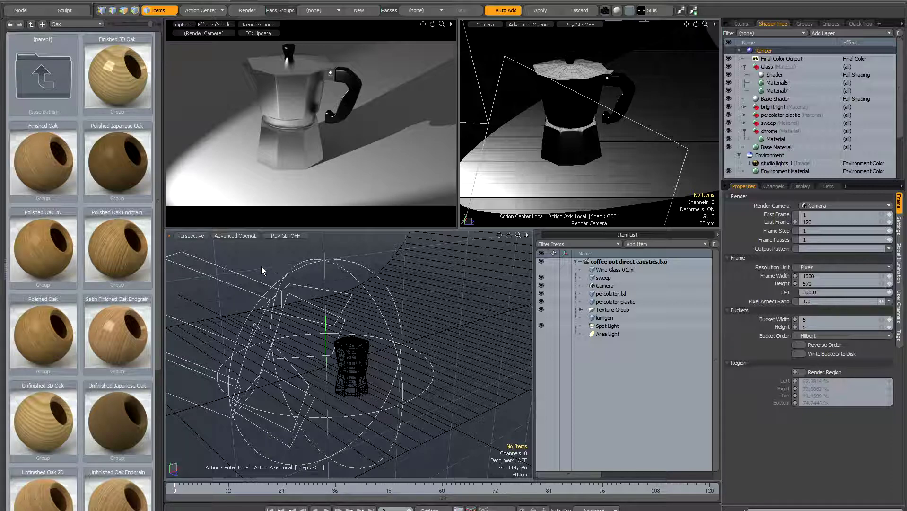
alt+drag(261, 267, 254, 270)
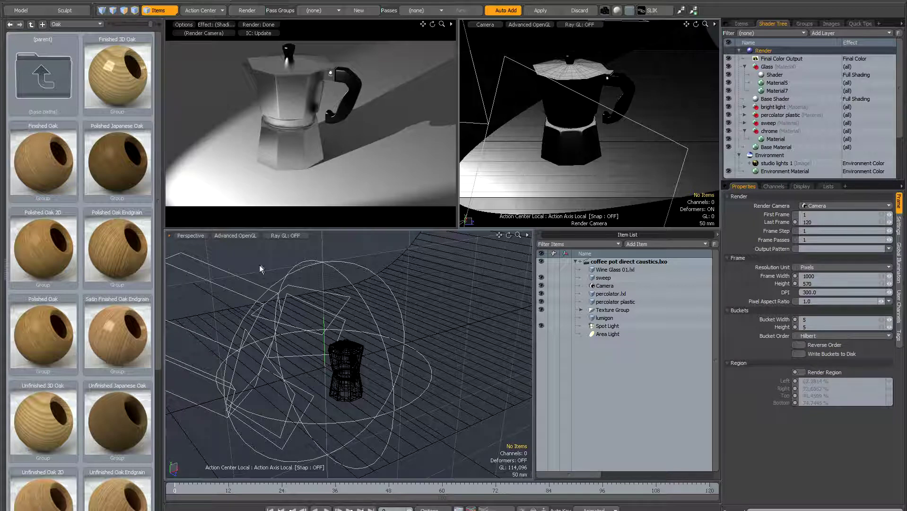
mouse_move(259, 265)
alt+mouse_down()
mouse_move(278, 264)
mouse_move(268, 266)
alt+mouse_up()
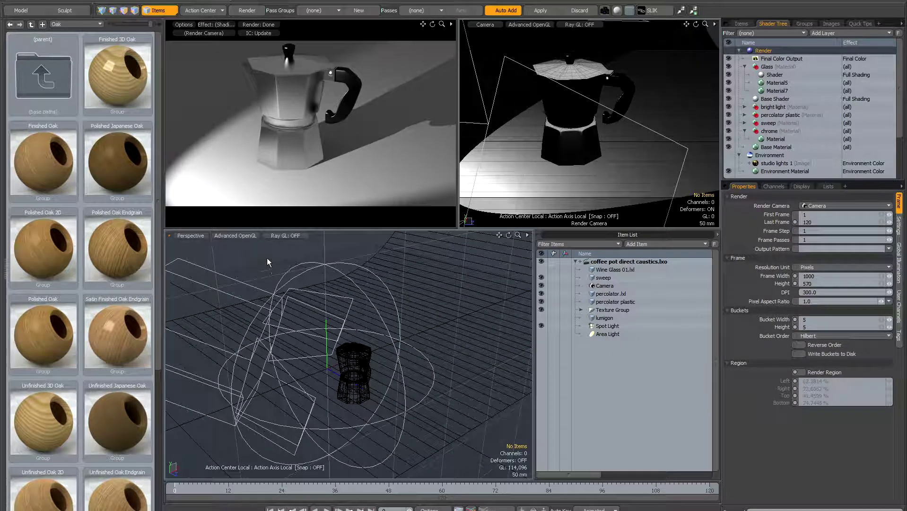
alt+drag(312, 308, 322, 301)
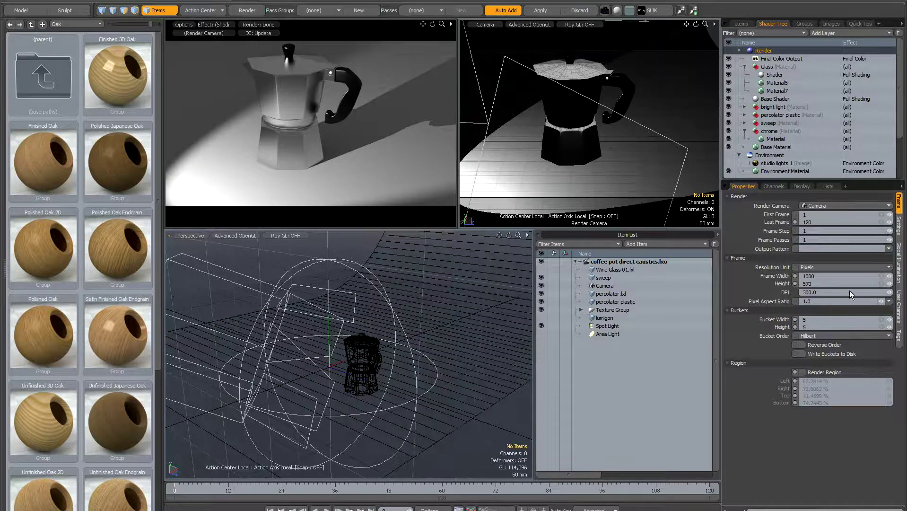
click(899, 264)
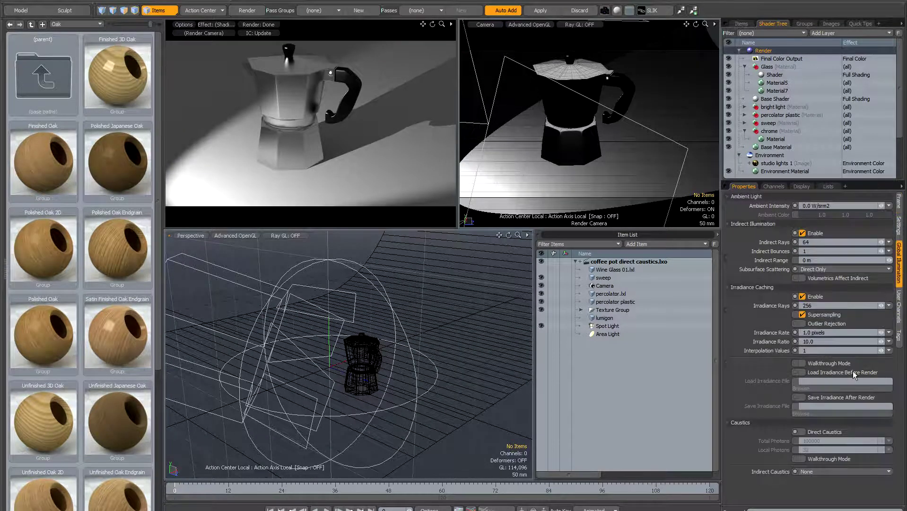
click(802, 431)
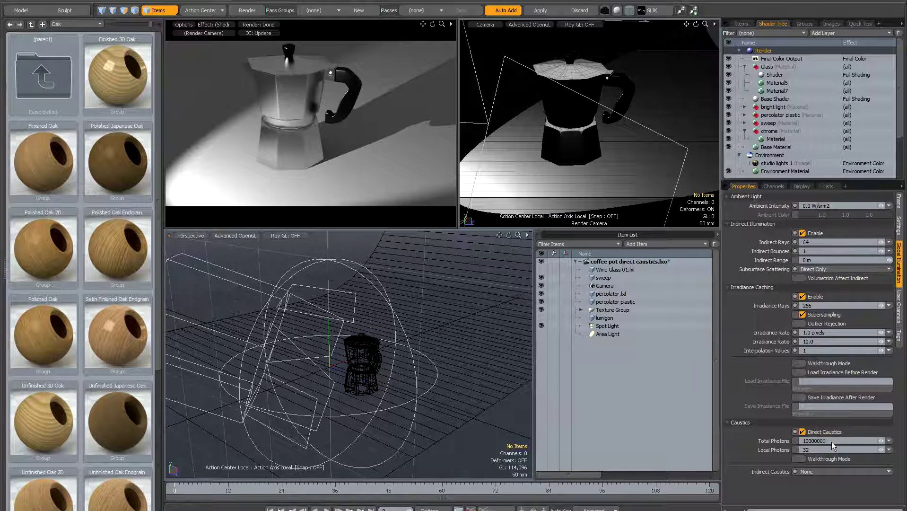
Step: Commit 10000000 as the caustics Total Photons value
key(Tab)
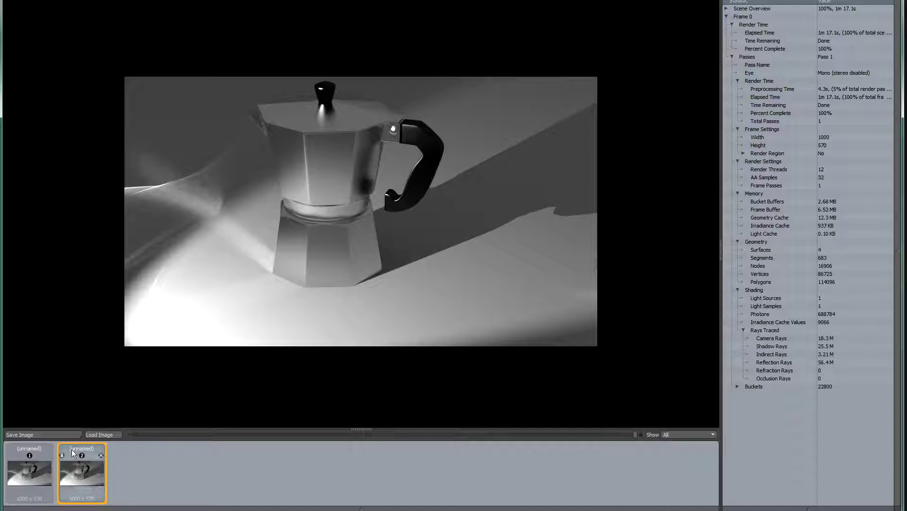
click(29, 472)
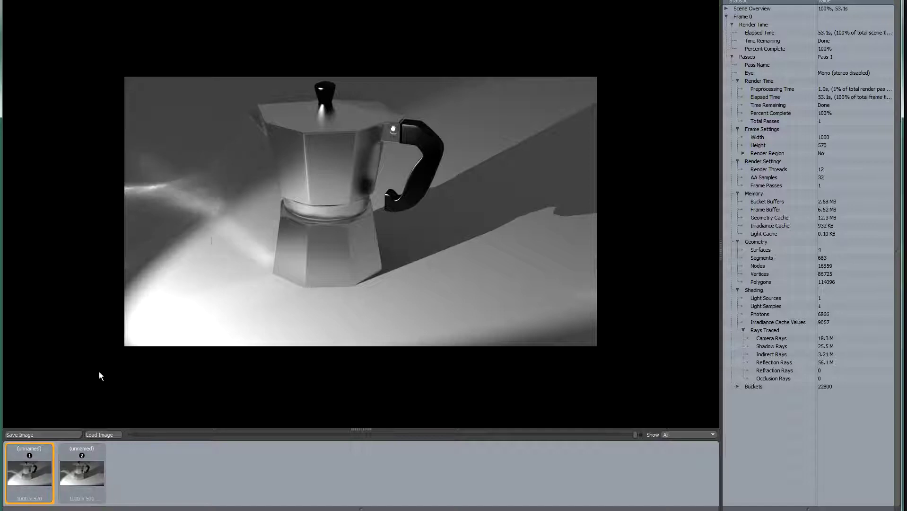
click(85, 480)
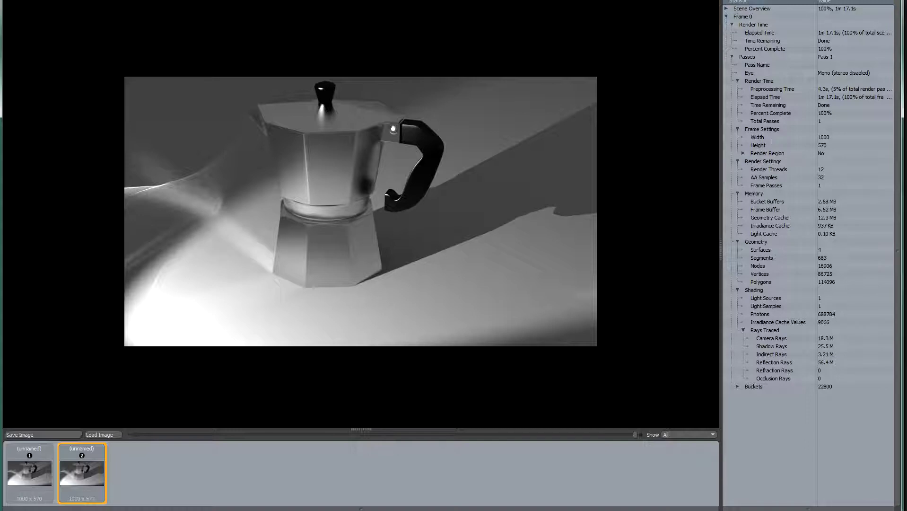
Step: Define a render region over the left third of the percolator image
click(798, 1)
click(818, 81)
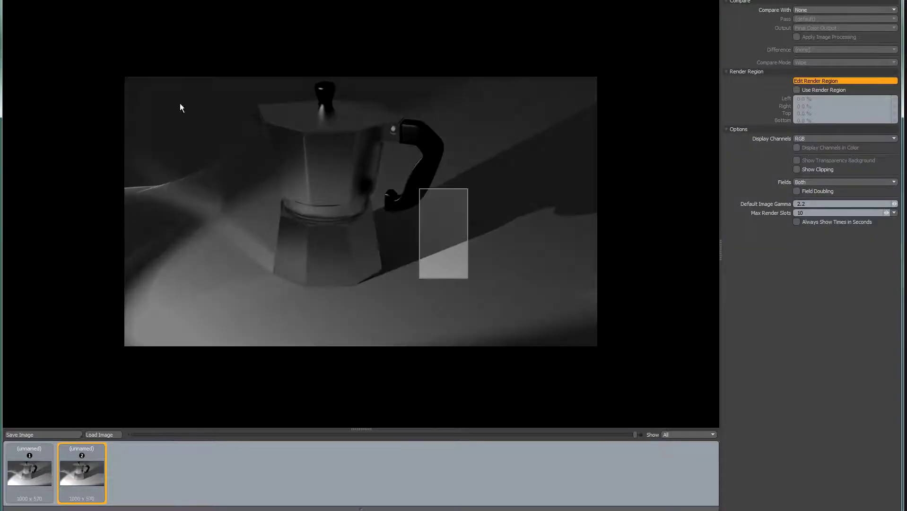
drag(106, 63, 289, 359)
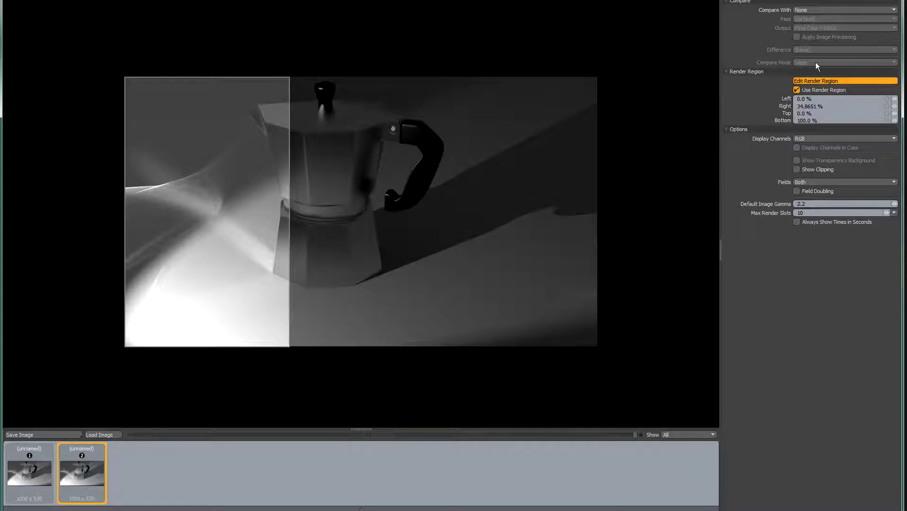
click(823, 82)
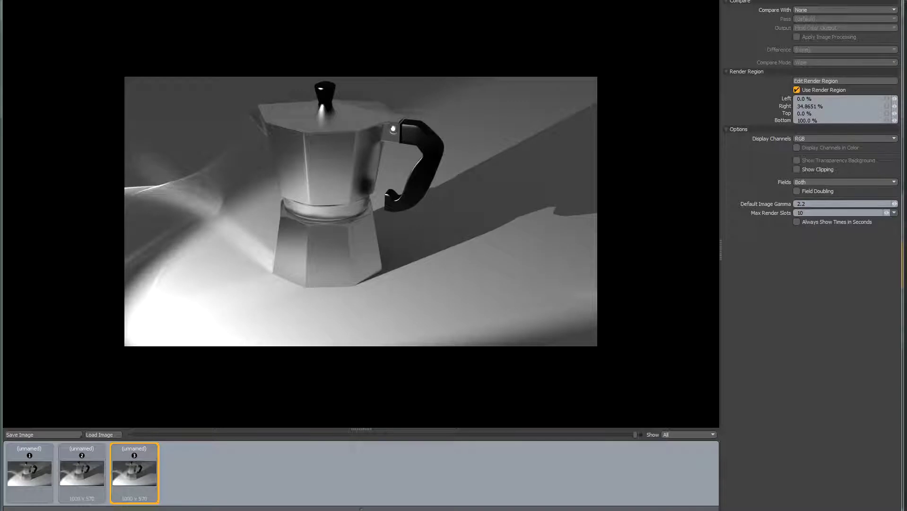
Step: Flip between render slots 2 and 3, zooming in to compare the caustics
click(86, 477)
click(130, 475)
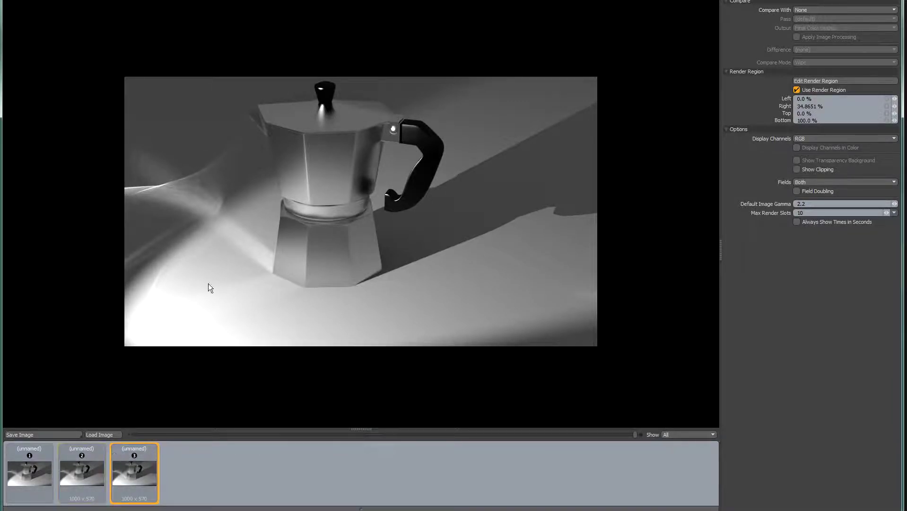
scroll(175, 200, up, 3)
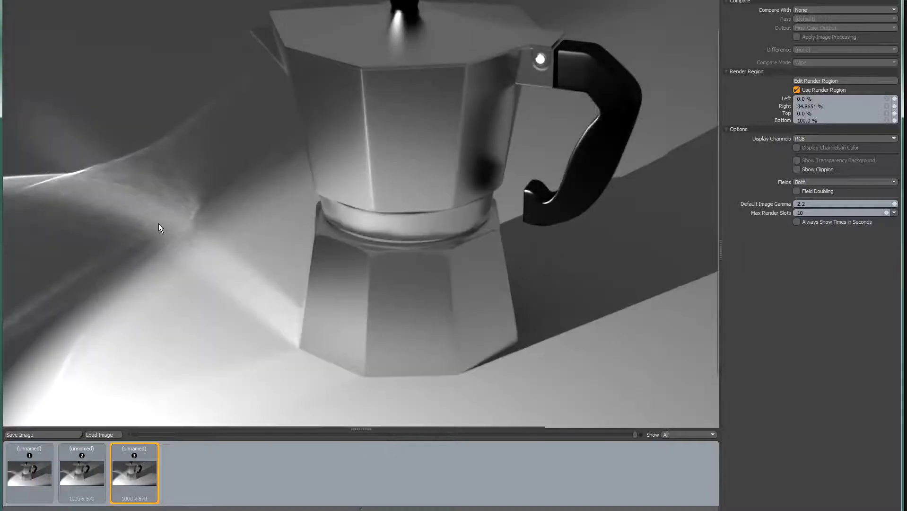
click(77, 475)
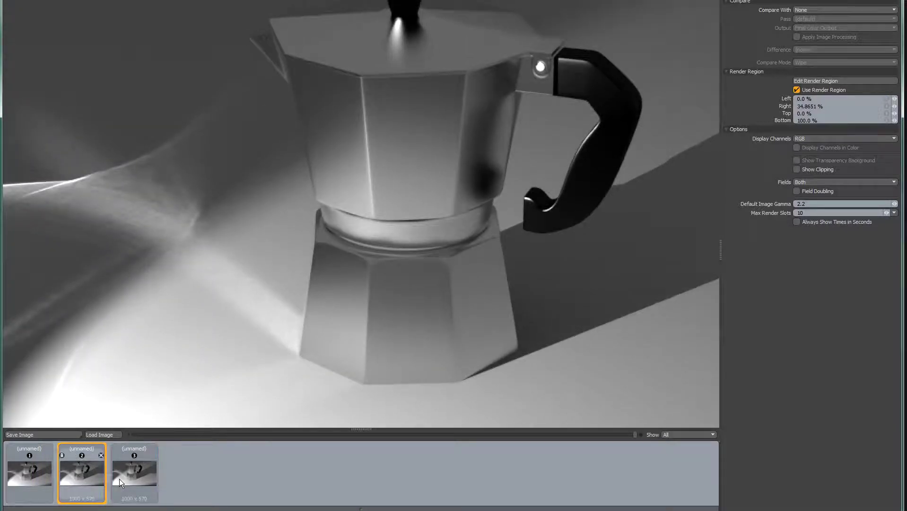
click(133, 478)
click(81, 479)
shift+click(140, 479)
click(140, 479)
scroll(195, 198, down, 3)
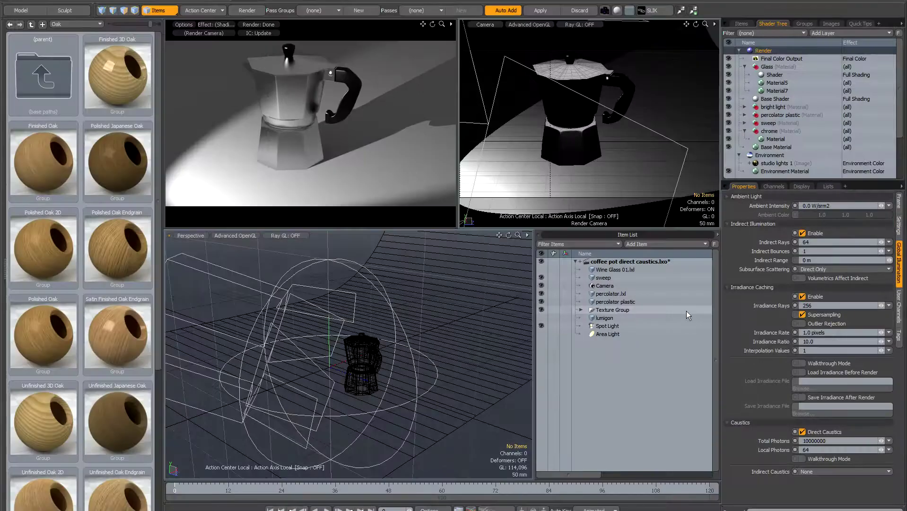
Step: Enter 128 as the caustics Local Photons value
click(822, 449)
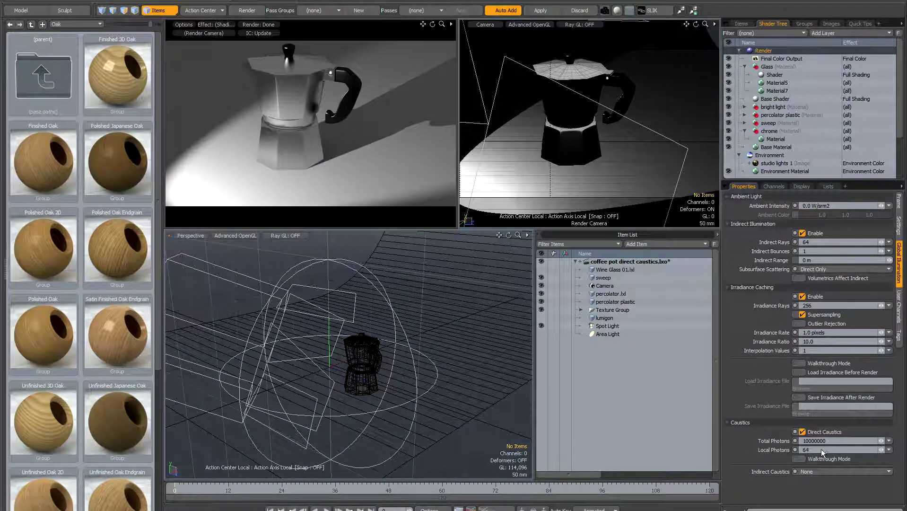
text(128)
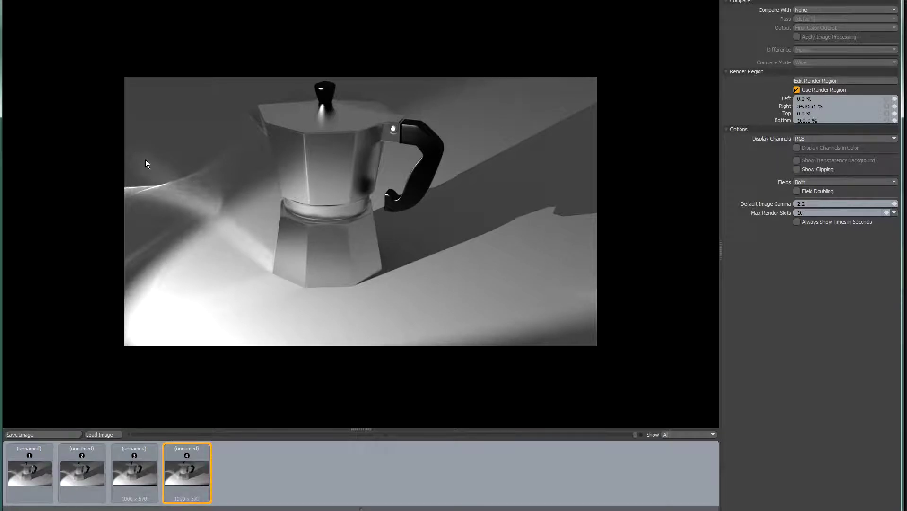
Step: Alternate between render slots 2 and 4, zooming in to compare caustic detail
click(74, 480)
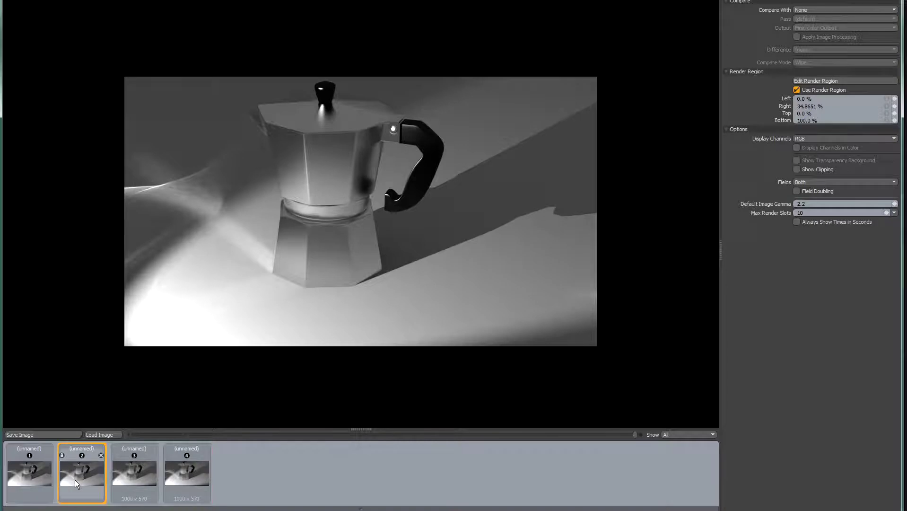
click(192, 479)
scroll(166, 227, up, 3)
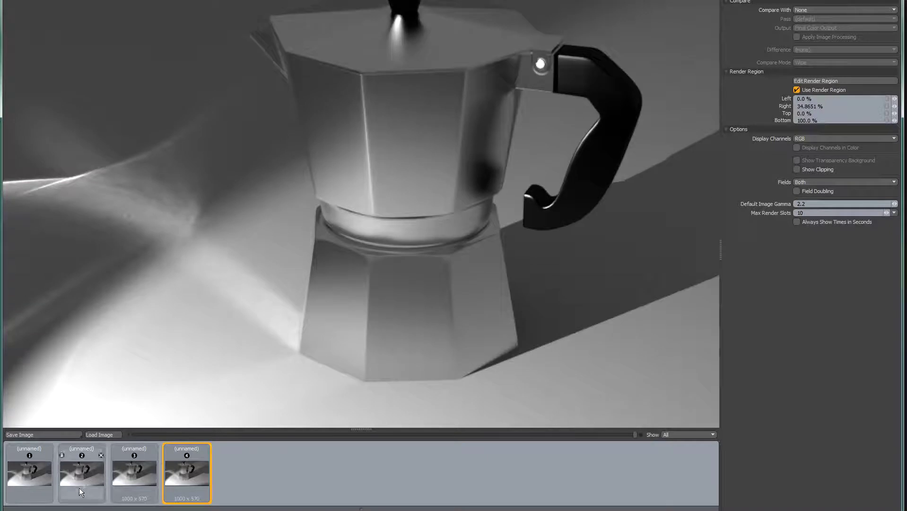
click(82, 483)
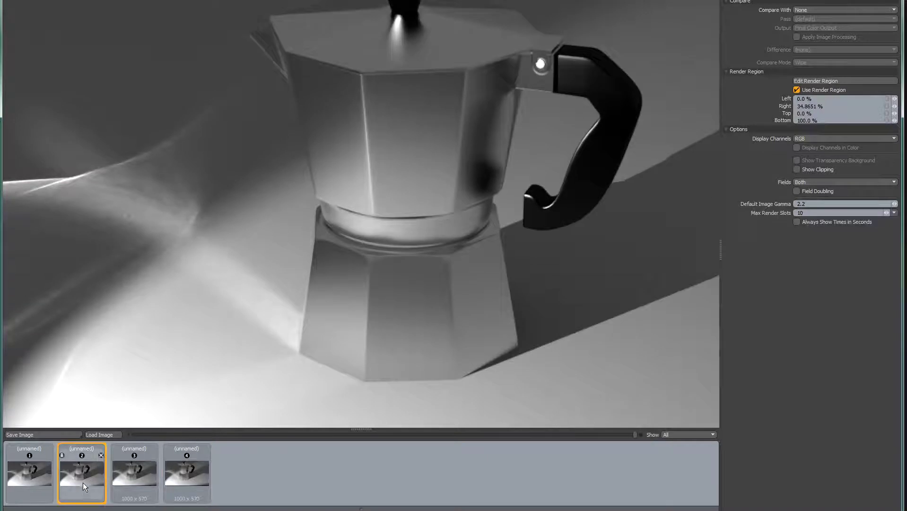
click(195, 484)
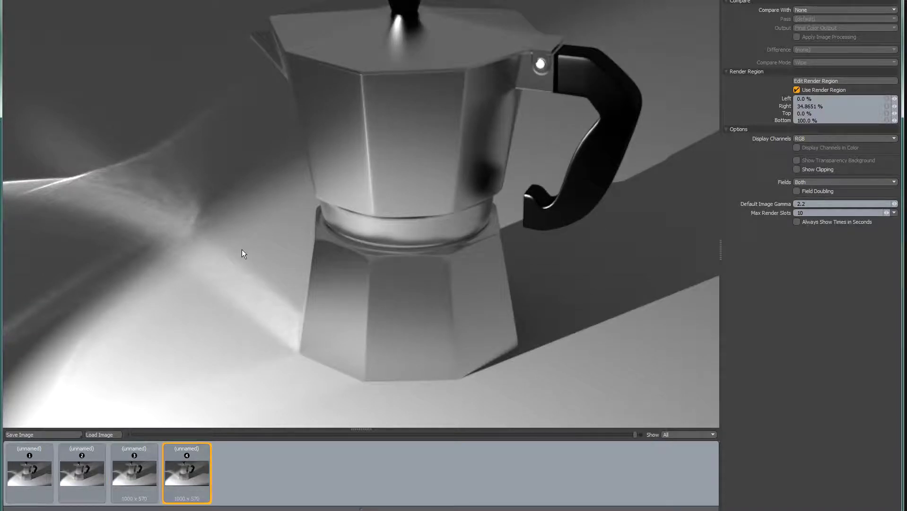
scroll(242, 249, down, 3)
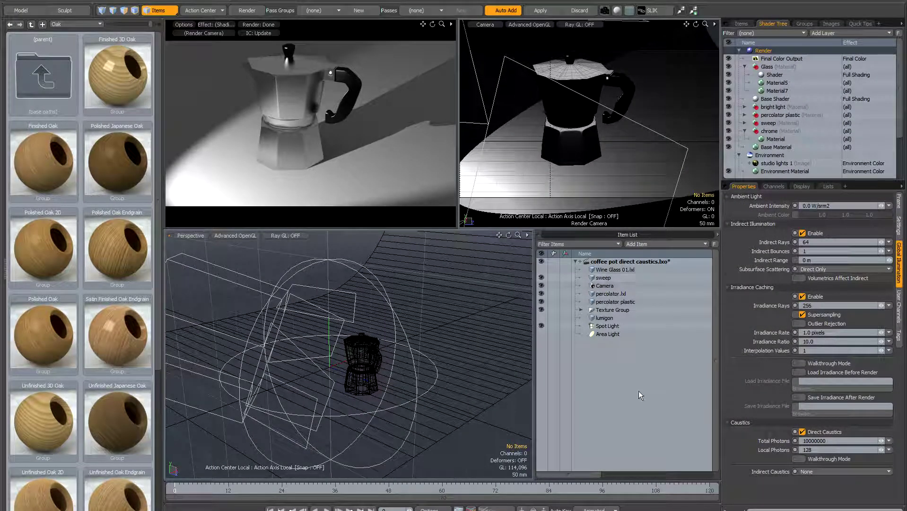
Step: Change Local Photons to 512 and re-render the percolator with F9
click(819, 450)
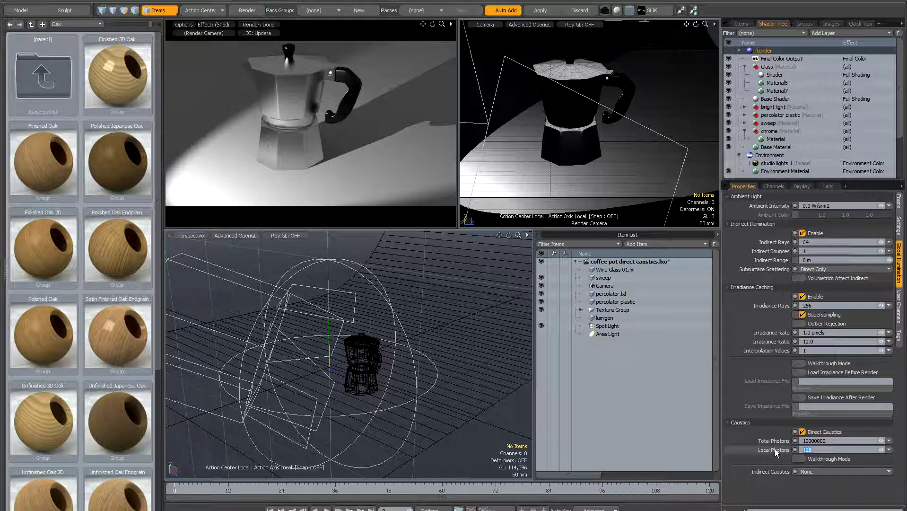
text(512)
key(Return)
key(F9)
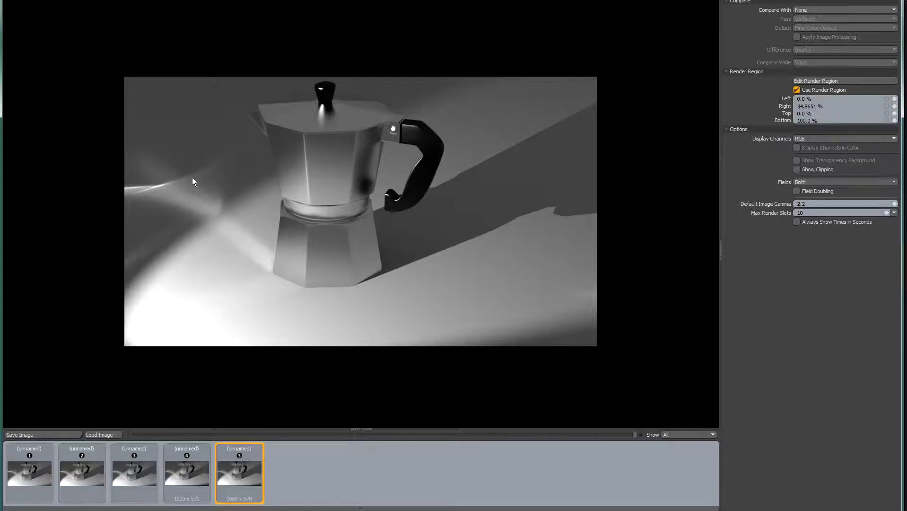
click(182, 480)
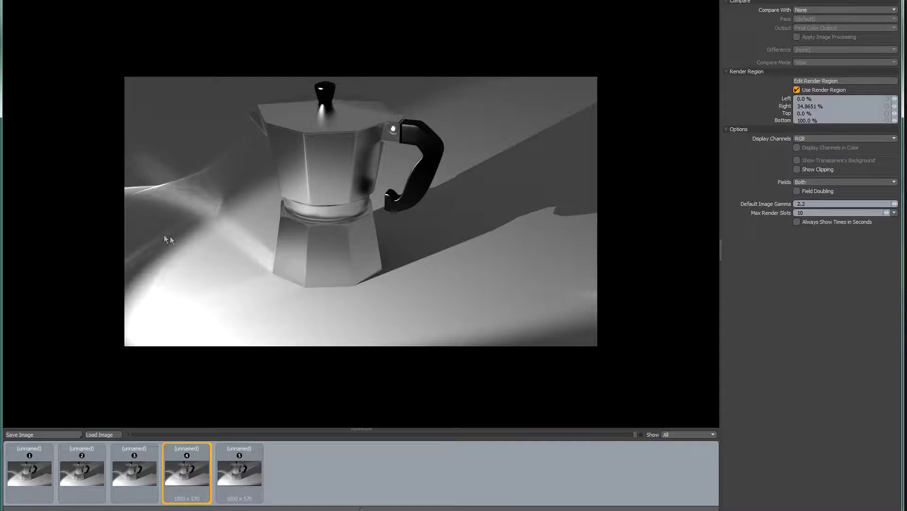
click(248, 480)
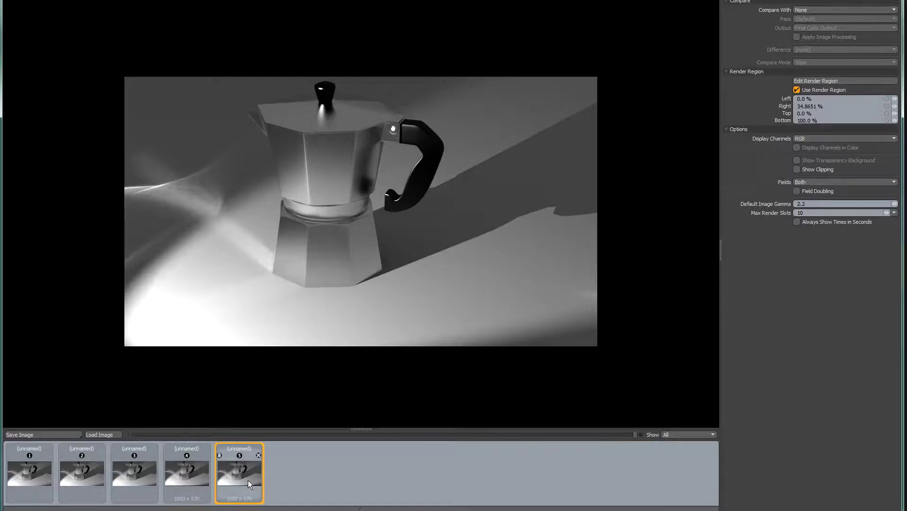